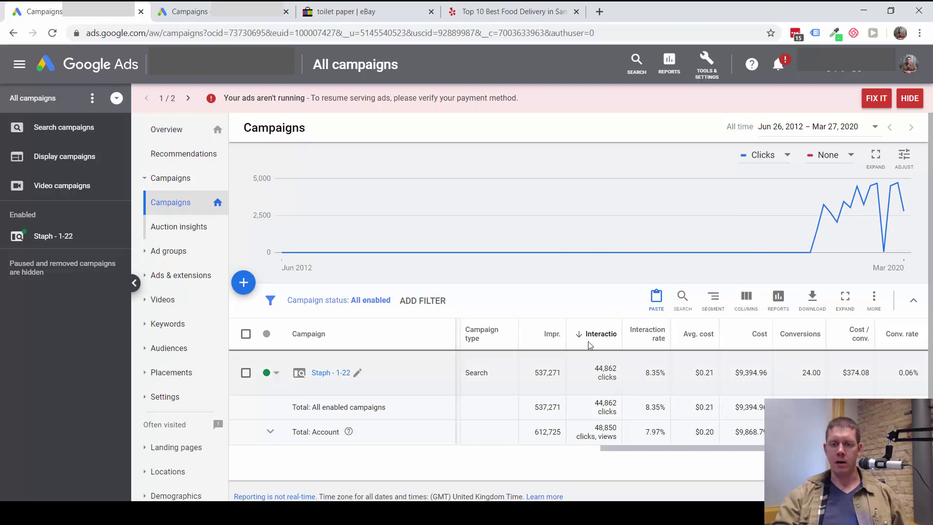
Segment the campaigns table by Network (with search partners) and highlight the Google search, Search partners and Display Network rows.
{"action": "left_click", "coordinate": [712, 299]}
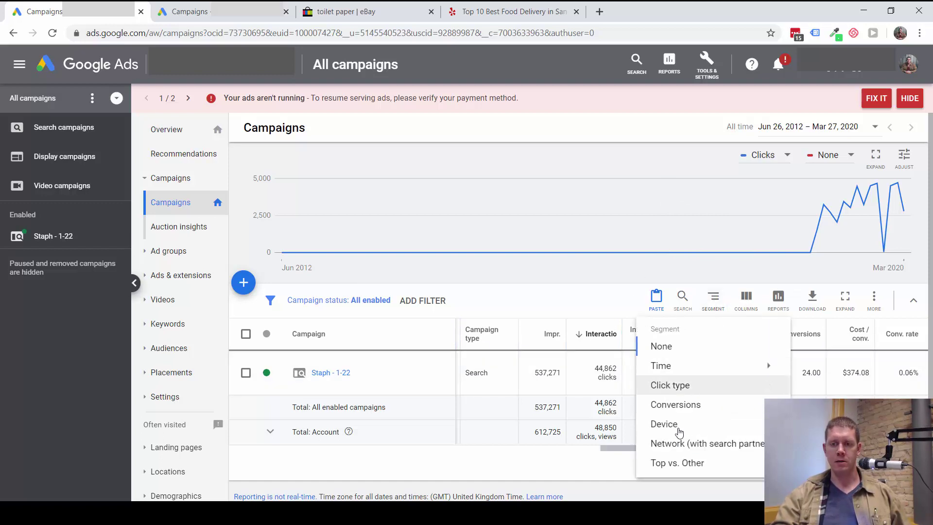
{"action": "left_click", "coordinate": [707, 445]}
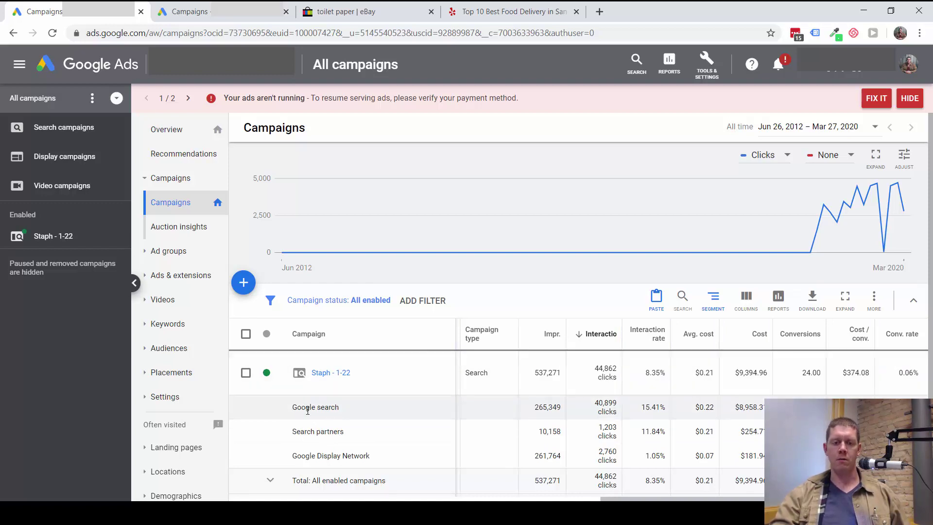
{"action": "left_click_drag", "start_coordinate": [292, 408], "coordinate": [360, 414]}
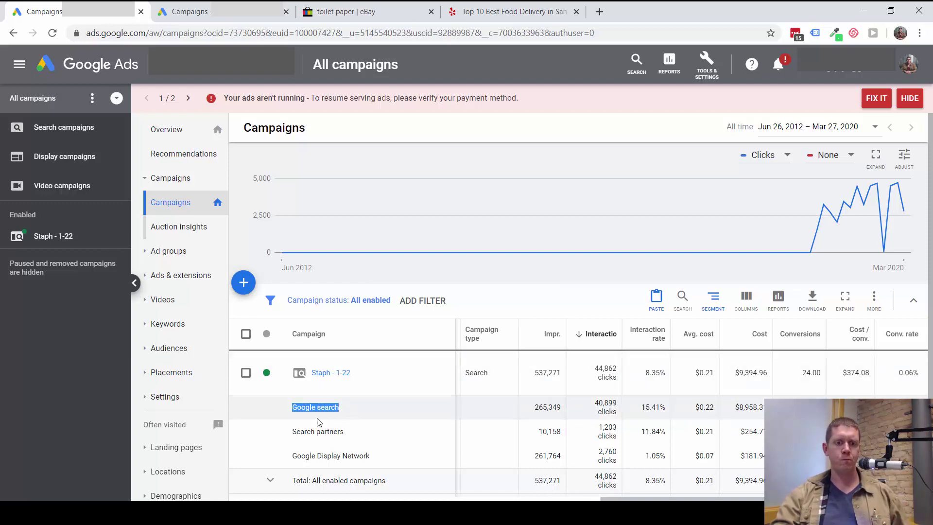
{"action": "left_click_drag", "start_coordinate": [296, 432], "coordinate": [346, 440]}
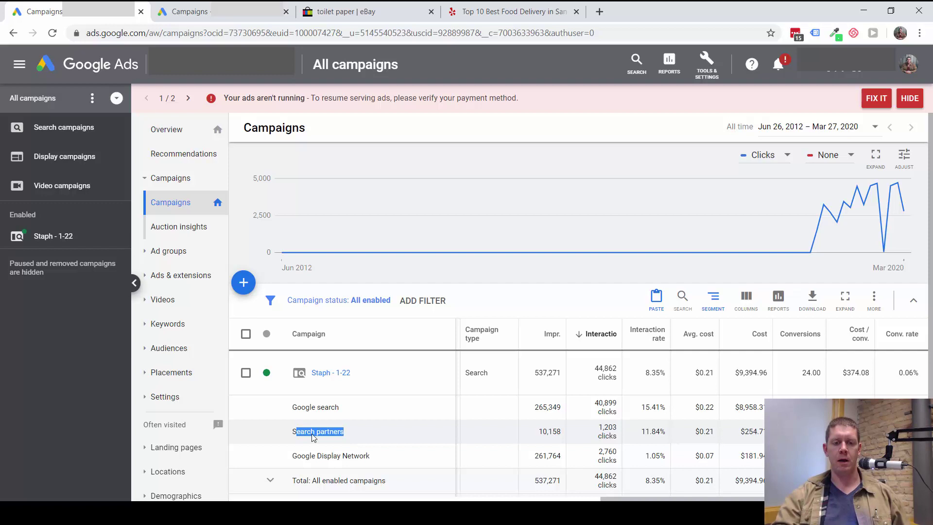
{"action": "left_click_drag", "start_coordinate": [294, 456], "coordinate": [382, 461]}
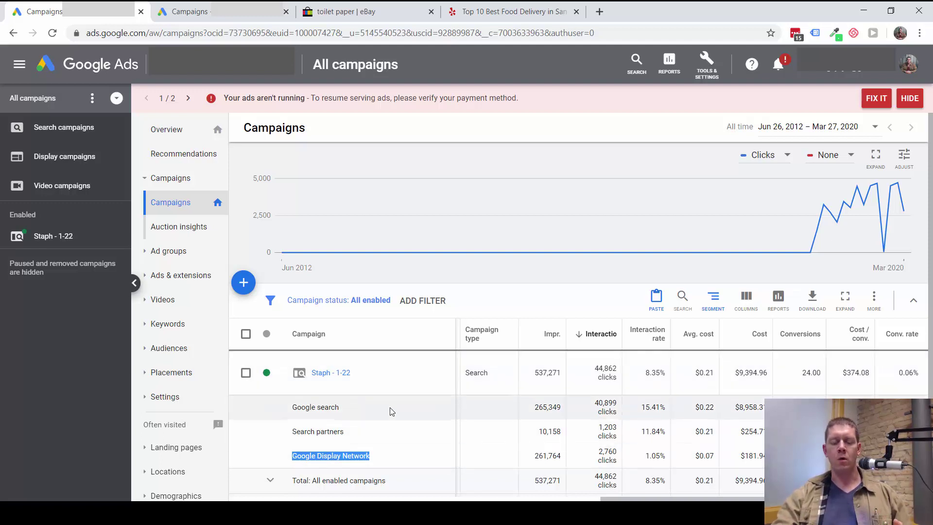
{"action": "left_click", "coordinate": [381, 457]}
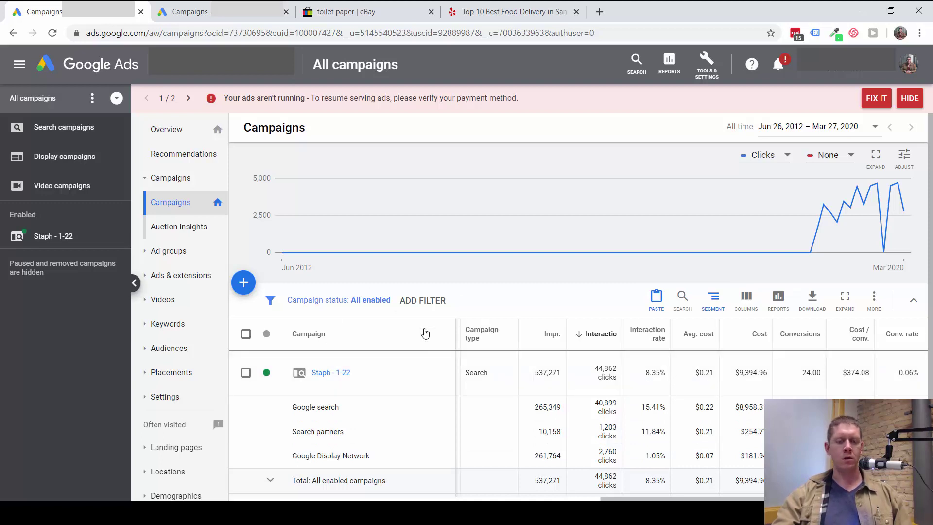
Open the Staph - 1-22 campaign's settings and expand its Networks options.
{"action": "left_click", "coordinate": [324, 373]}
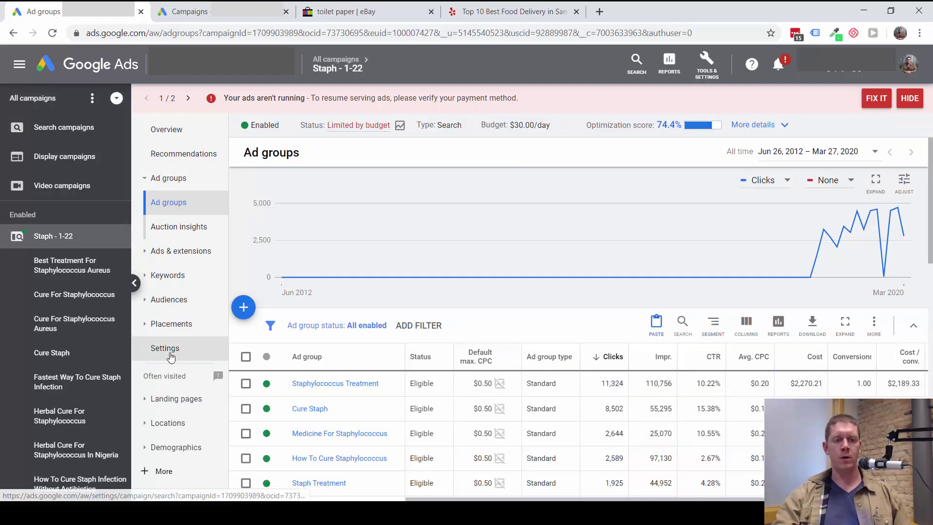
{"action": "left_click", "coordinate": [173, 348]}
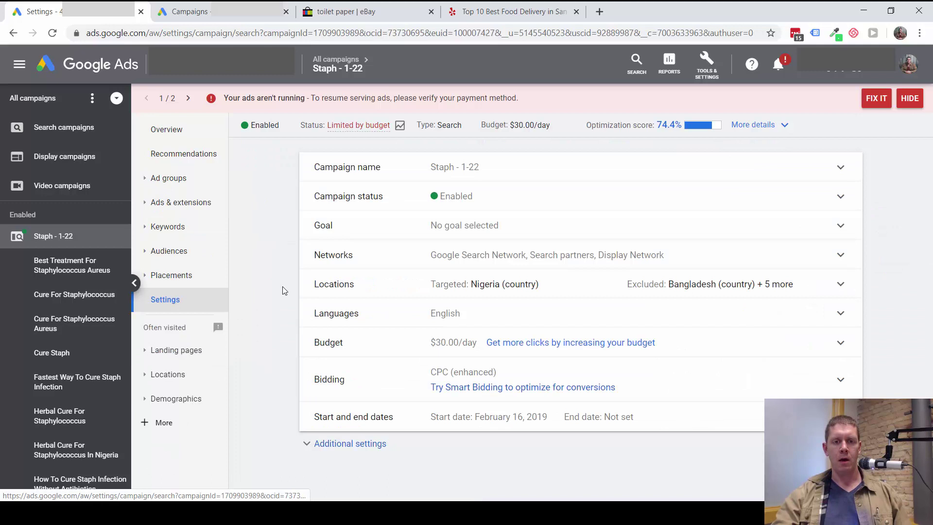
{"action": "left_click", "coordinate": [793, 264]}
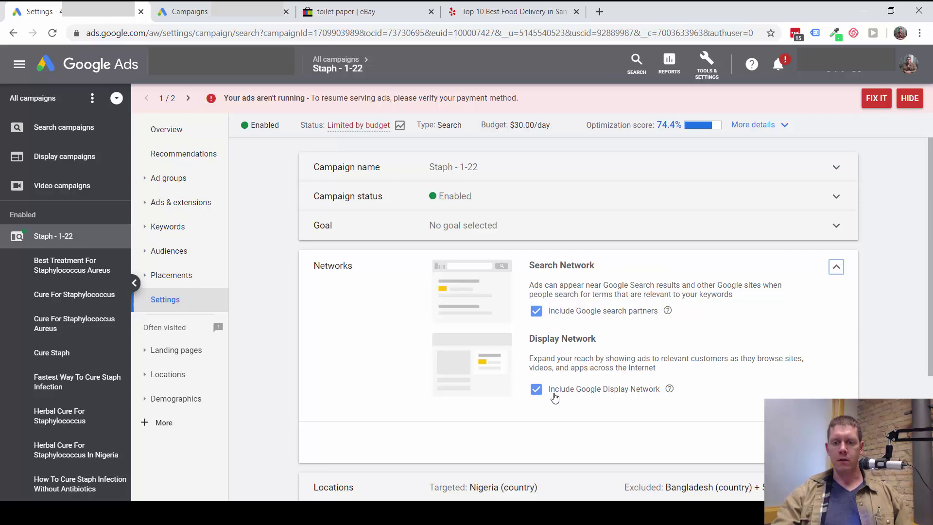
Untick Display Network and Google search partners, then collapse the Networks panel.
{"action": "left_click", "coordinate": [535, 391]}
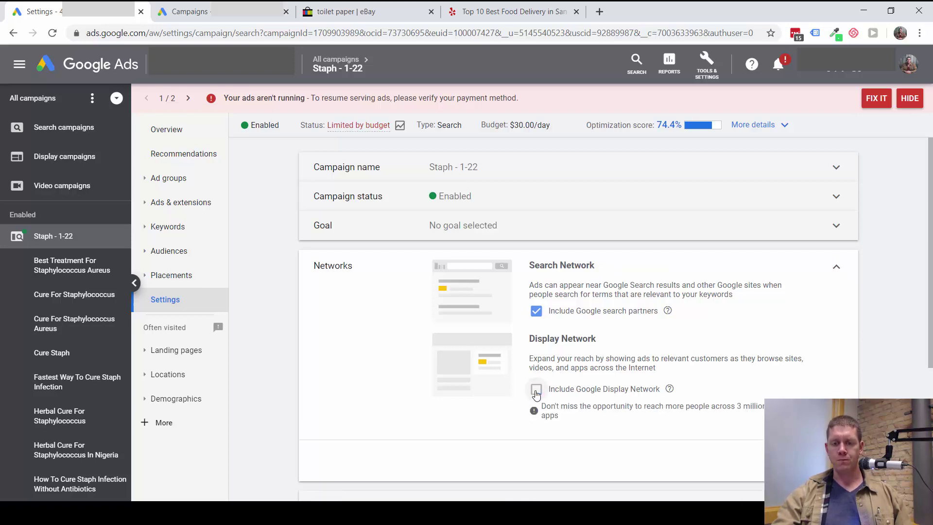
{"action": "left_click", "coordinate": [537, 313]}
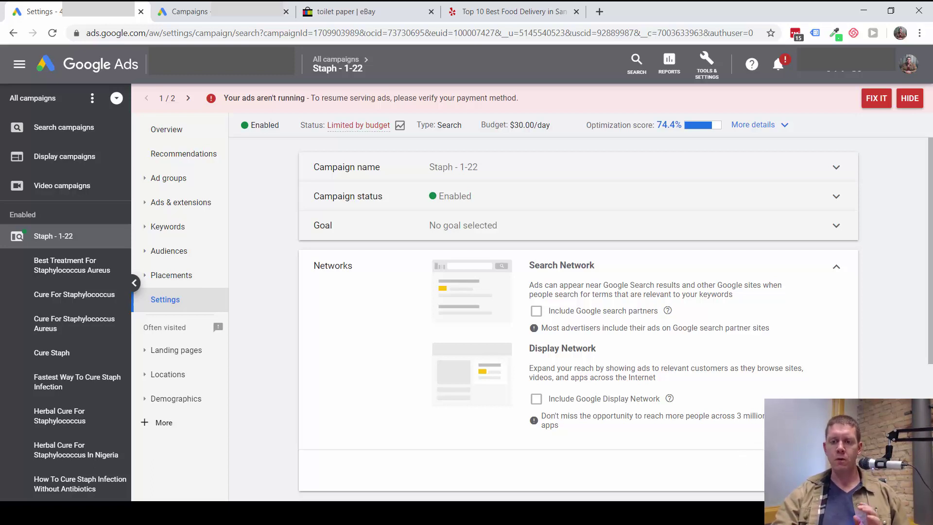
{"action": "left_click", "coordinate": [739, 429]}
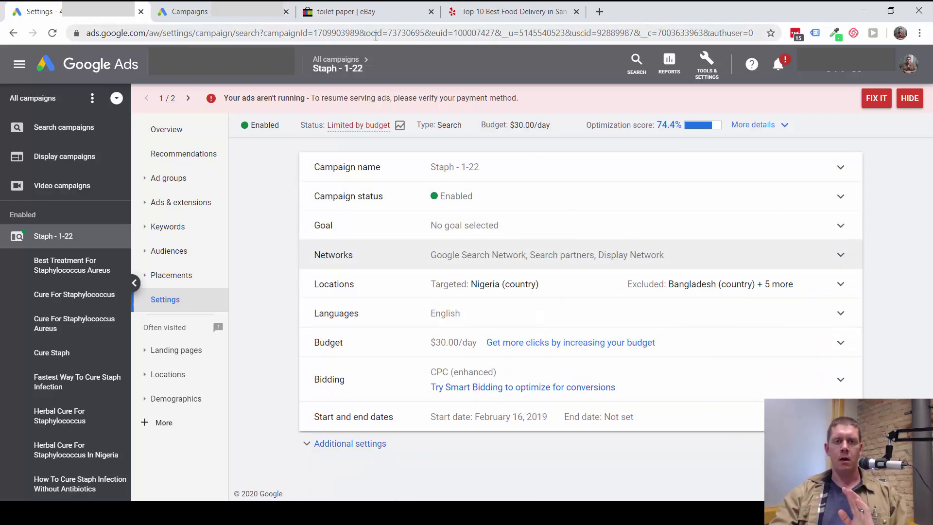
Switch to the eBay toilet paper results and look over its sponsored text ads.
{"action": "left_click", "coordinate": [380, 13]}
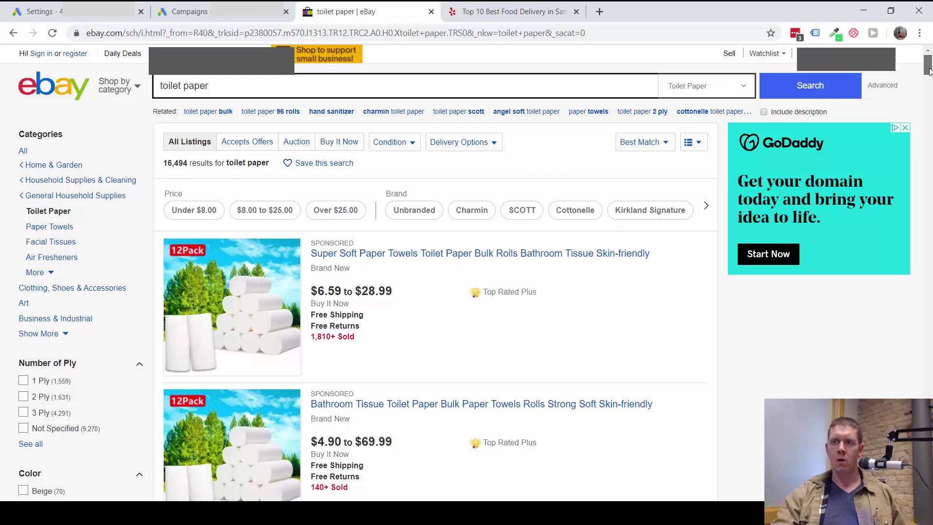
{"action": "left_click_drag", "start_coordinate": [929, 71], "coordinate": [929, 425]}
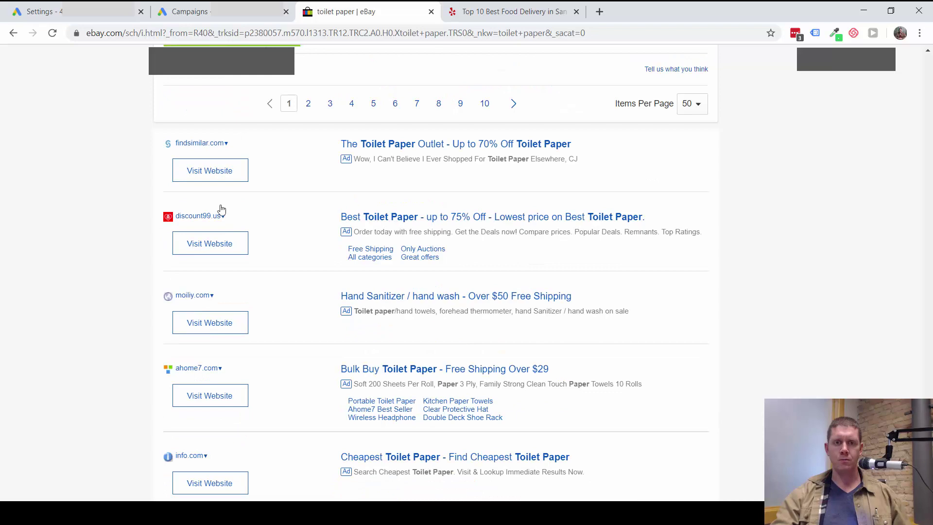
{"action": "scroll", "coordinate": [258, 165], "scroll_direction": "down", "scroll_amount": 4}
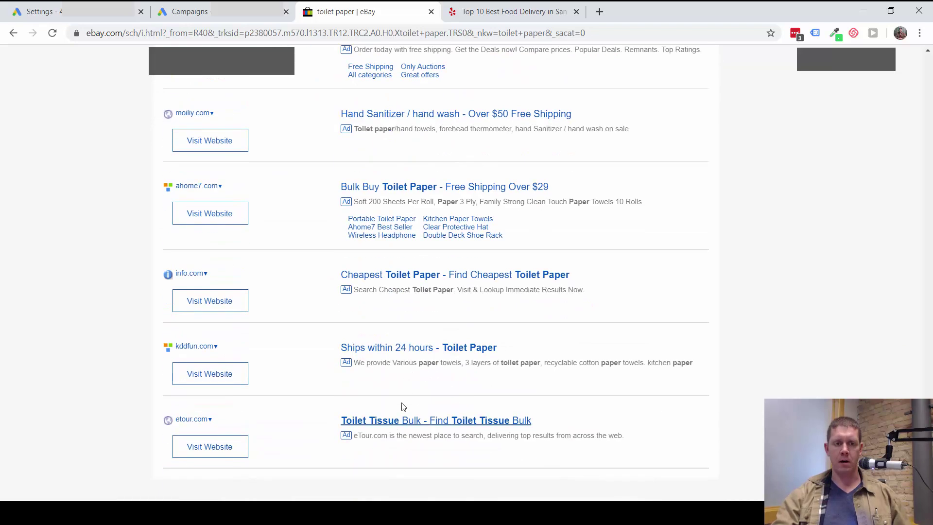
{"action": "scroll", "coordinate": [402, 406], "scroll_direction": "up", "scroll_amount": 4}
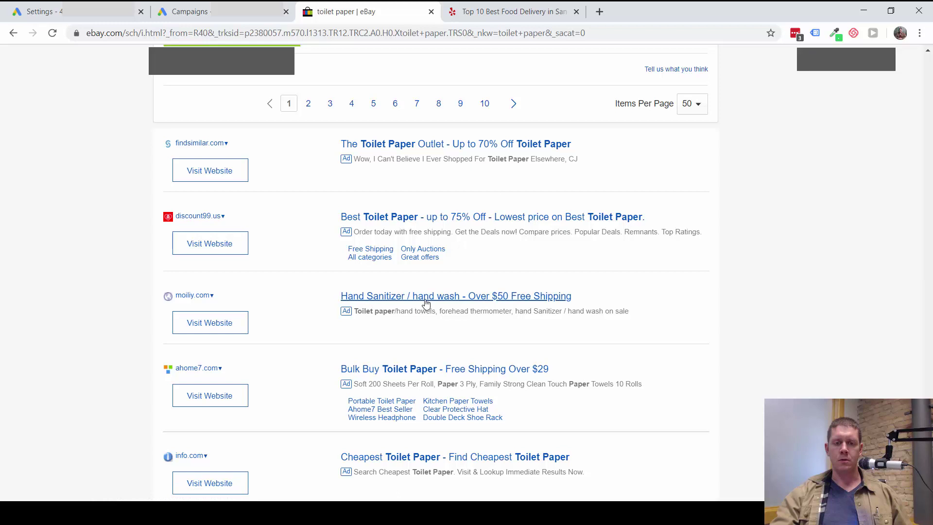
{"action": "scroll", "coordinate": [440, 304], "scroll_direction": "down", "scroll_amount": 1}
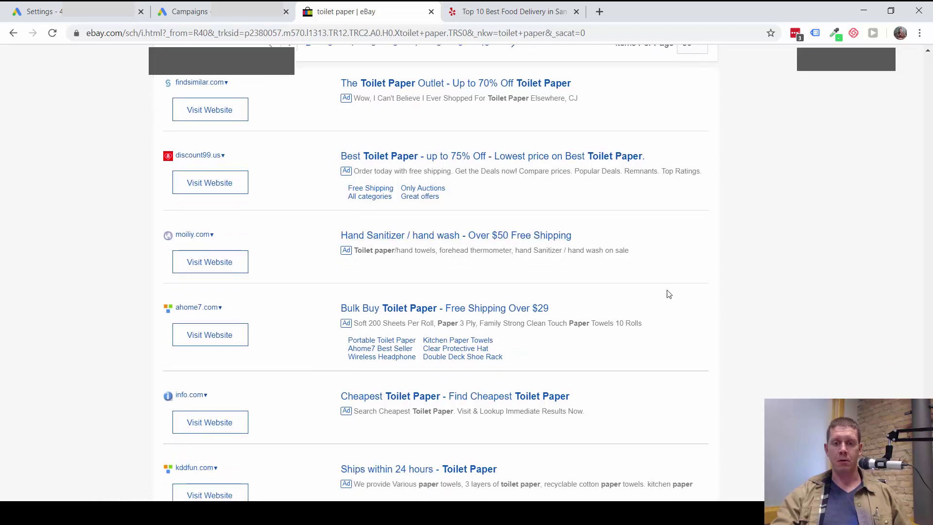
{"action": "scroll", "coordinate": [699, 311], "scroll_direction": "up", "scroll_amount": 1}
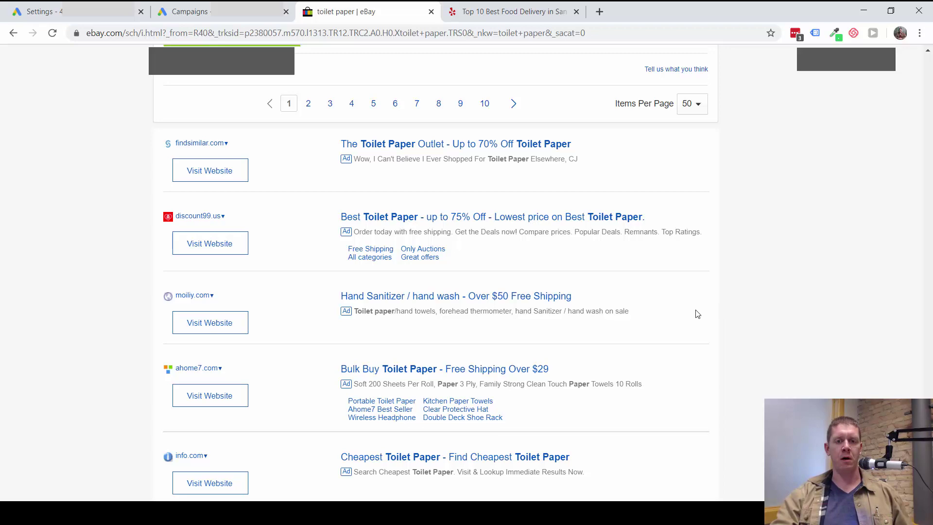
Switch to the Yelp 'Best food delivery in San Francisco, CA' results tab.
{"action": "left_click", "coordinate": [524, 15]}
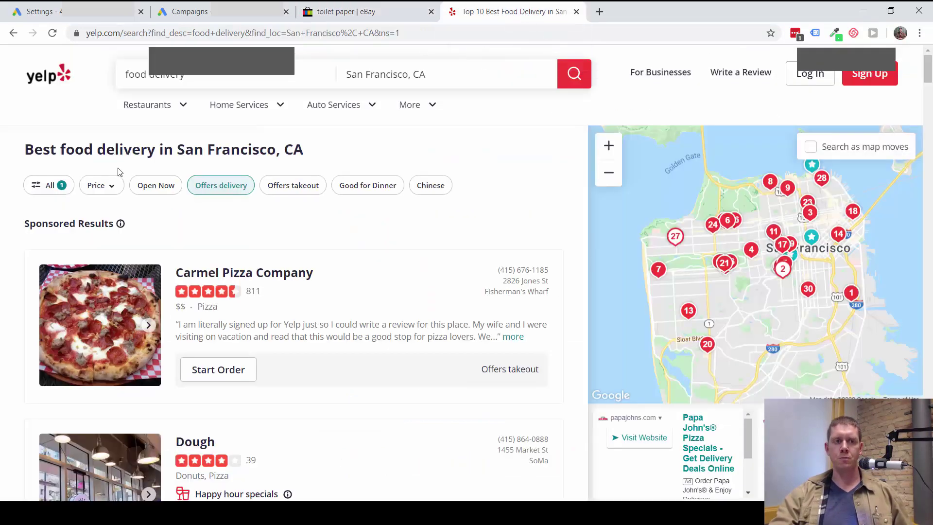
{"action": "mouse_move", "coordinate": [135, 111]}
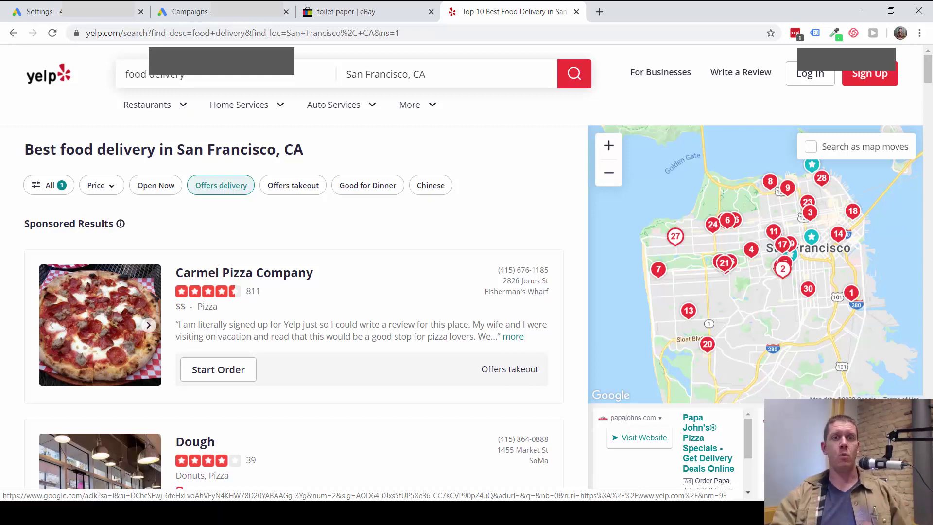
Close the Yelp and eBay tabs to return to the Google Ads campaigns overview.
{"action": "left_click", "coordinate": [576, 12]}
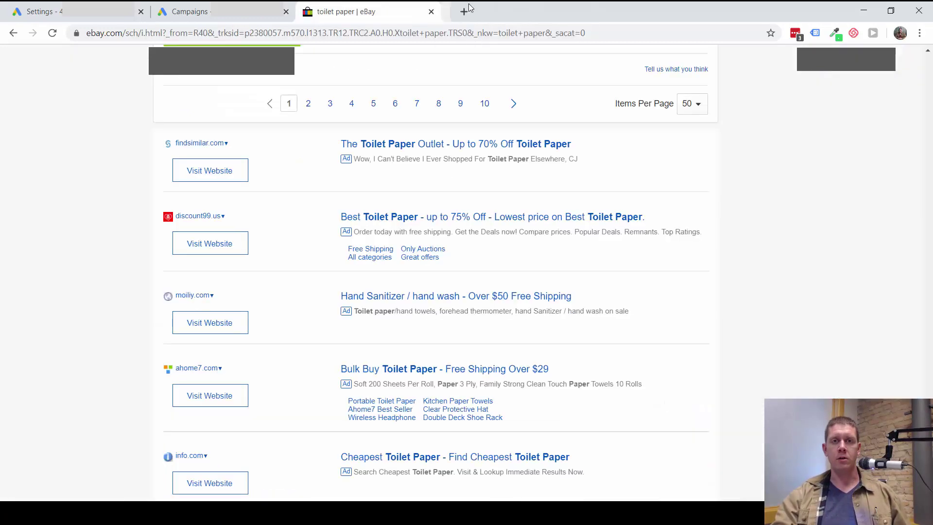
{"action": "left_click", "coordinate": [430, 12]}
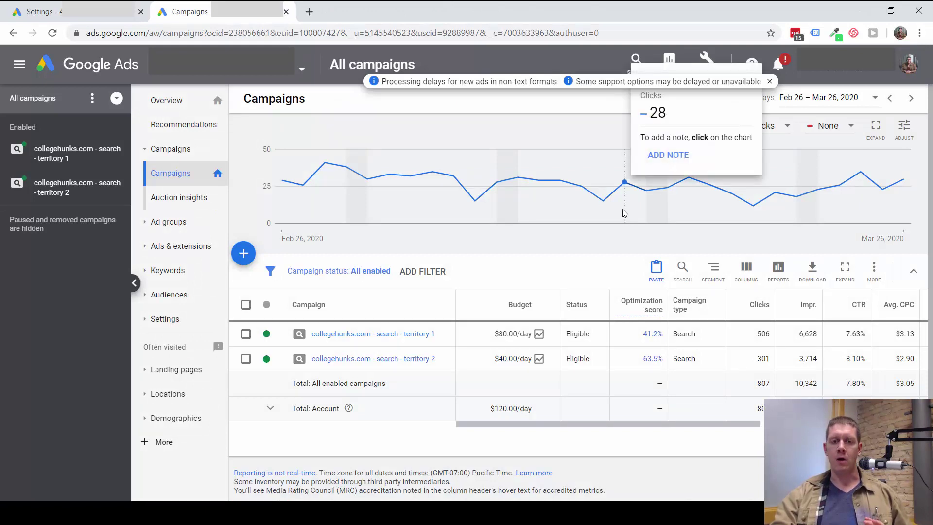
{"action": "mouse_move", "coordinate": [581, 196]}
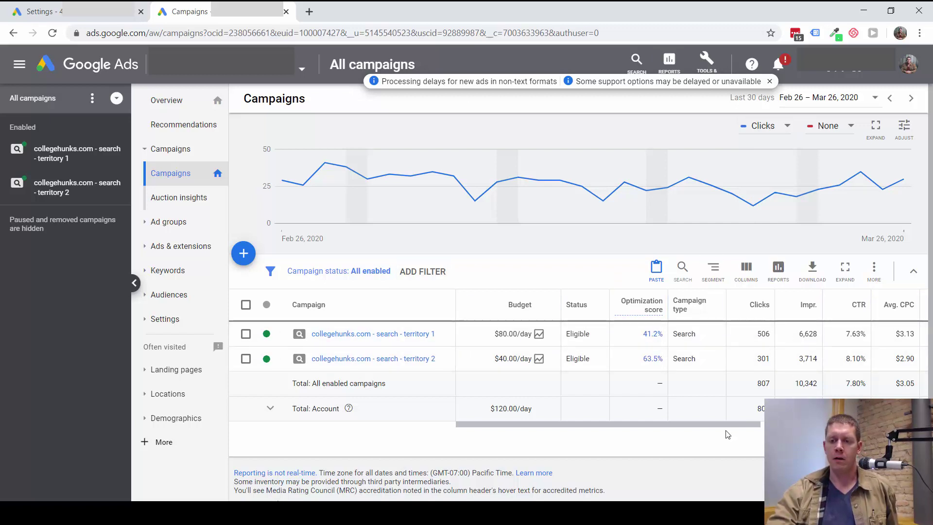
{"action": "left_click", "coordinate": [713, 275]}
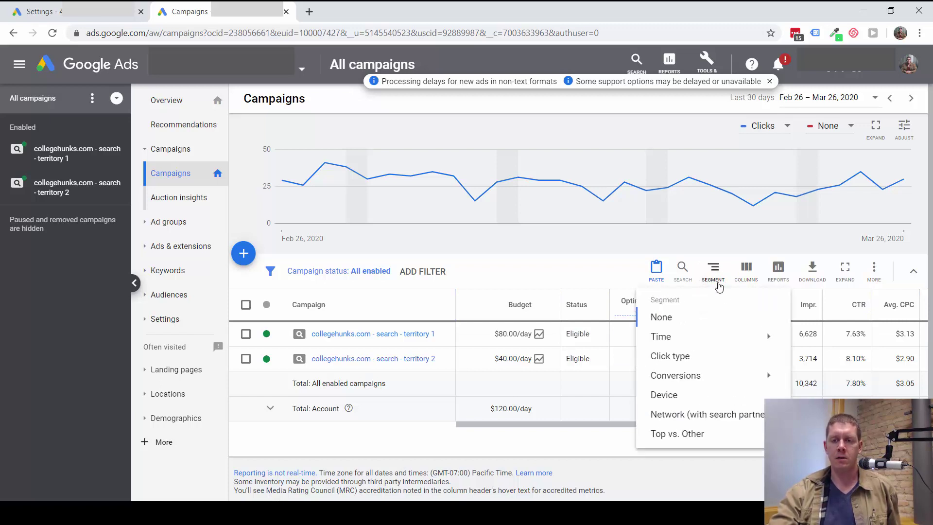
{"action": "left_click", "coordinate": [694, 414]}
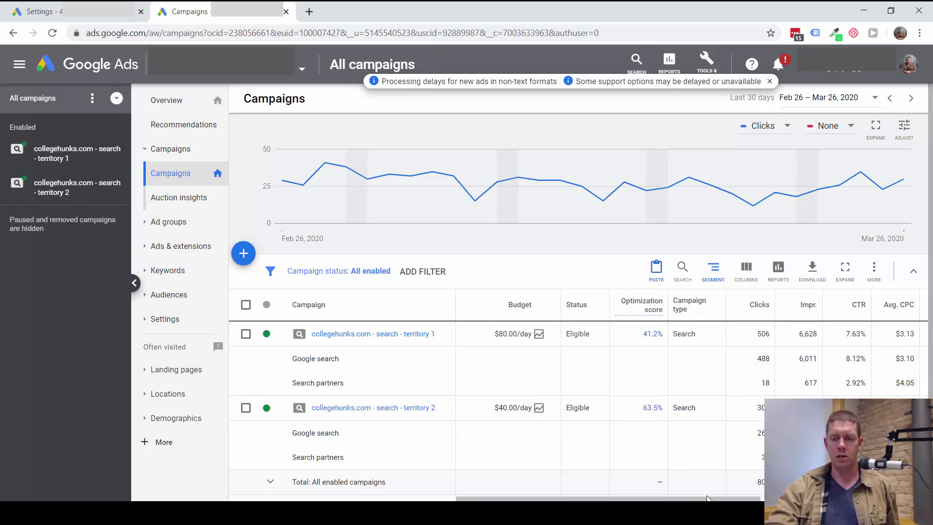
{"action": "left_click_drag", "start_coordinate": [801, 498], "coordinate": [876, 497]}
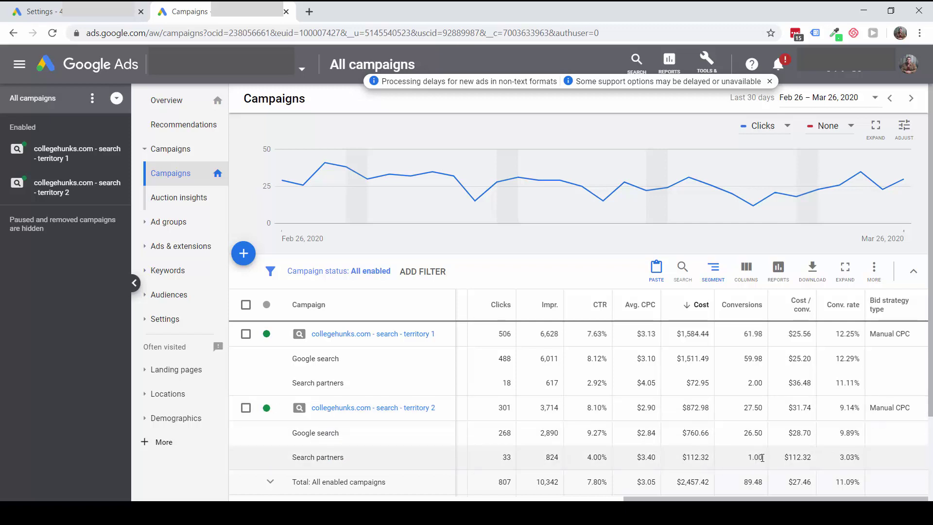
{"action": "left_click_drag", "start_coordinate": [291, 456], "coordinate": [812, 455]}
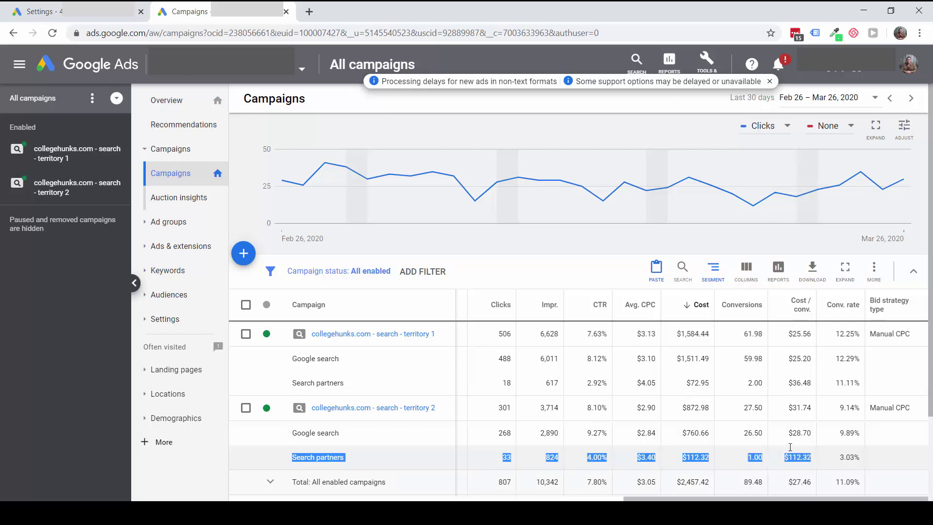
{"action": "left_click", "coordinate": [818, 457]}
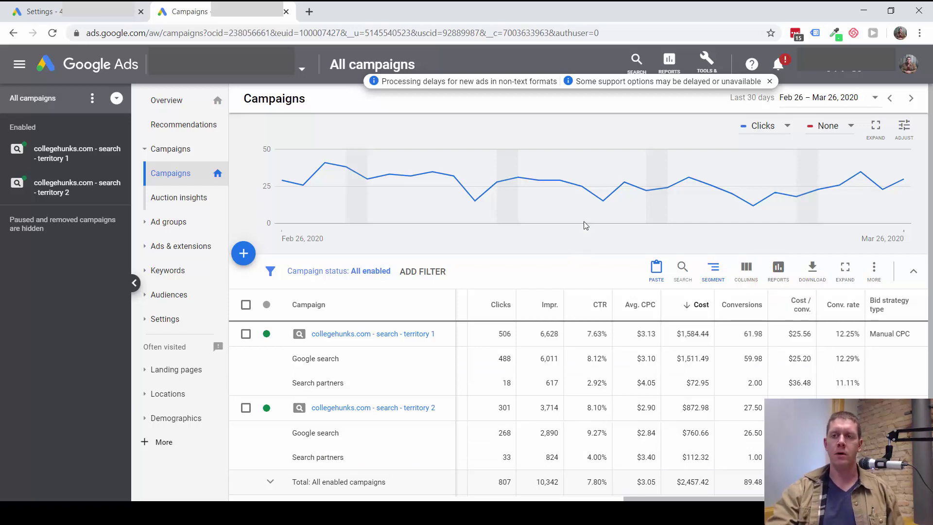
Set the date range to All time and highlight the Google search versus Search partners Cost/conv. values.
{"action": "left_click", "coordinate": [860, 101]}
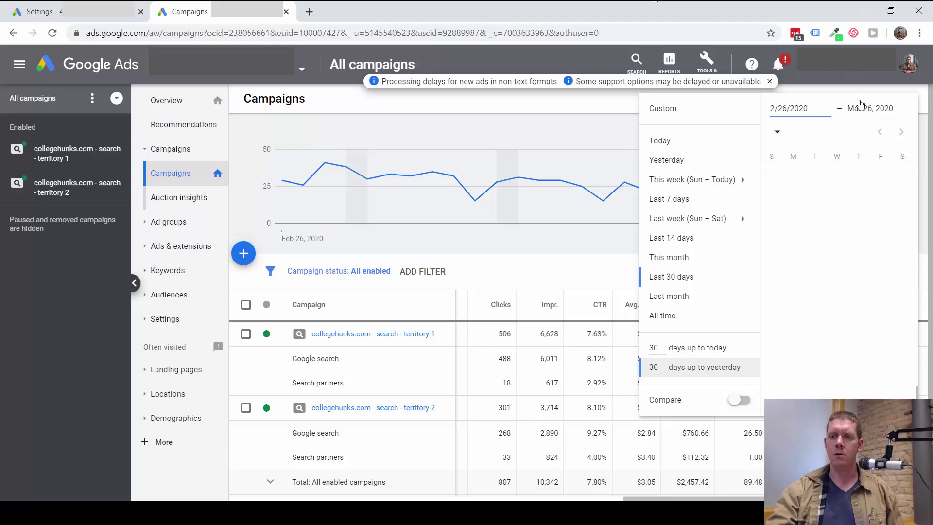
{"action": "left_click", "coordinate": [707, 316]}
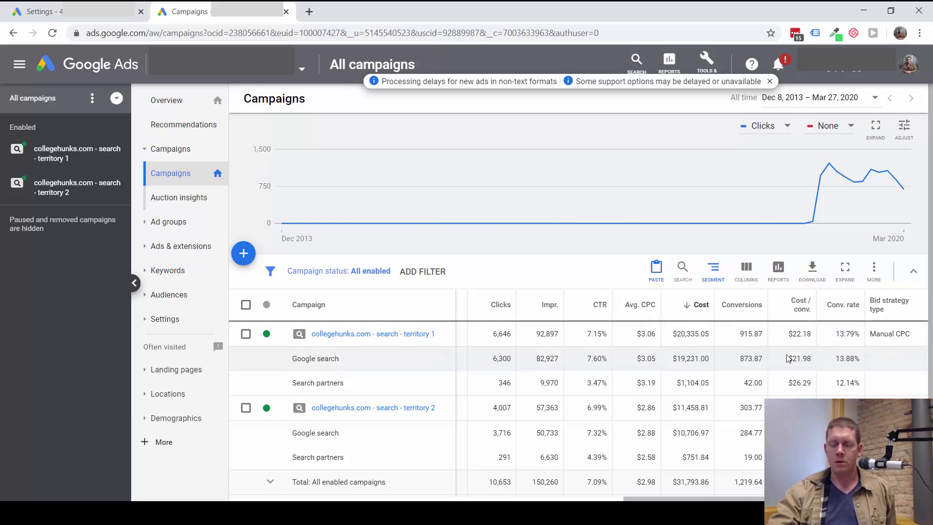
{"action": "left_click_drag", "start_coordinate": [795, 360], "coordinate": [815, 362]}
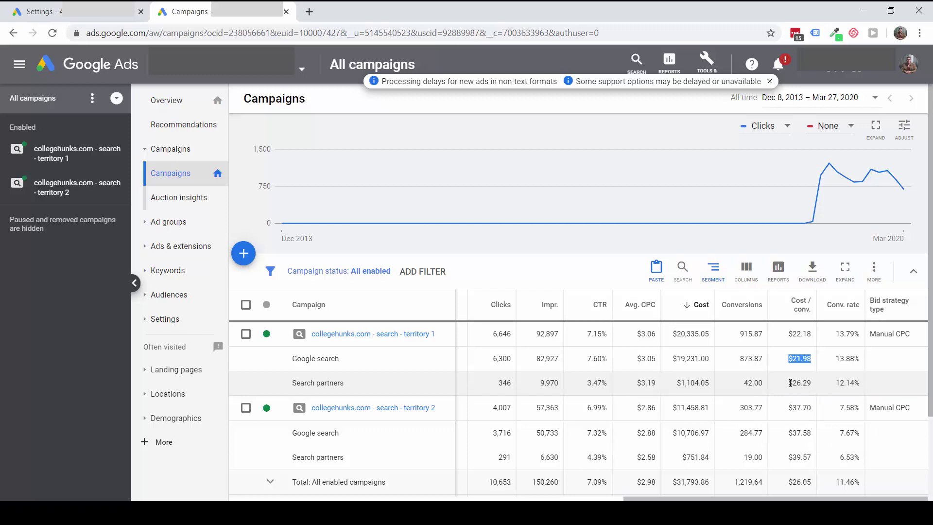
{"action": "left_click_drag", "start_coordinate": [790, 383], "coordinate": [811, 383]}
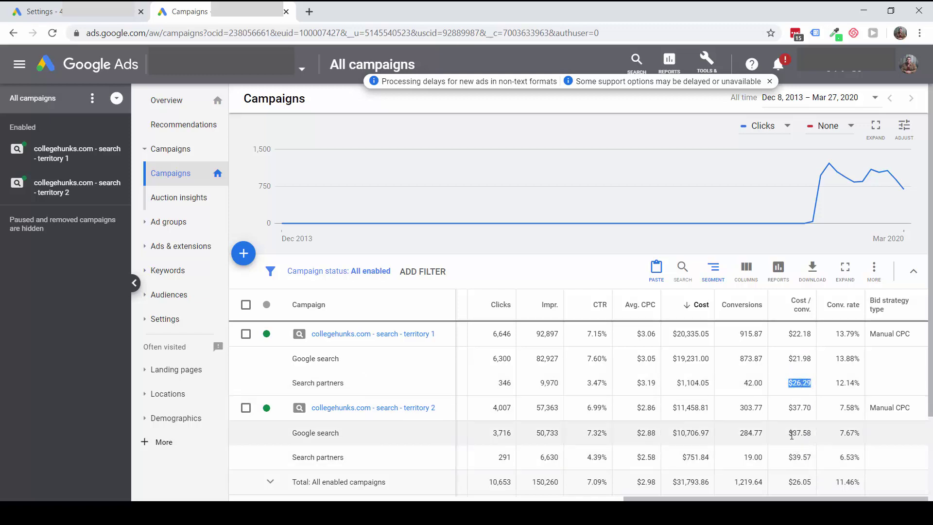
{"action": "left_click_drag", "start_coordinate": [789, 434], "coordinate": [812, 434]}
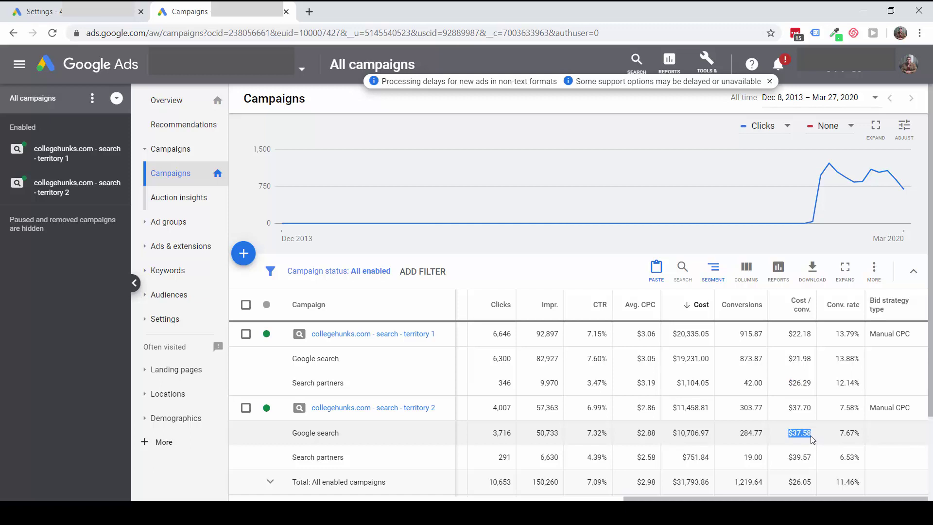
{"action": "left_click", "coordinate": [791, 459]}
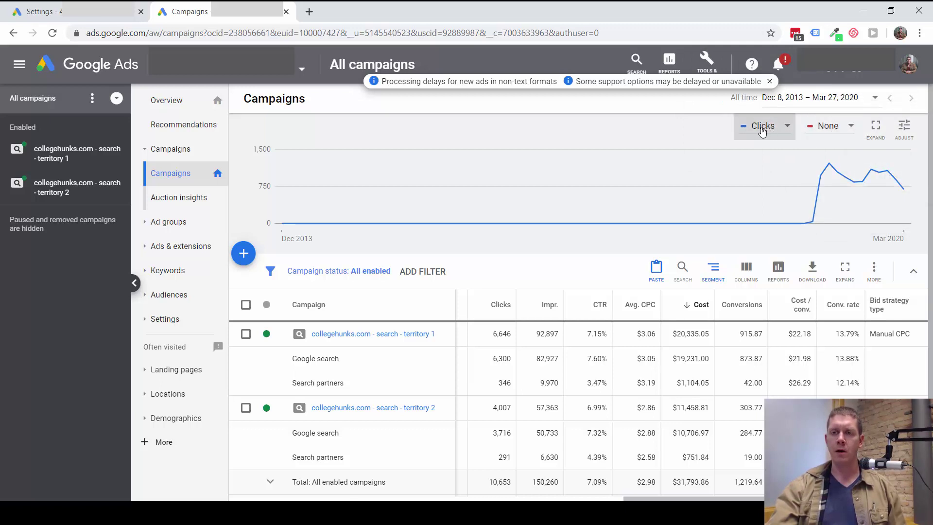
Search 'convers' in the second chart metric list and plot Conversions alongside Clicks.
{"action": "left_click", "coordinate": [850, 135]}
{"action": "mouse_move", "coordinate": [859, 218]}
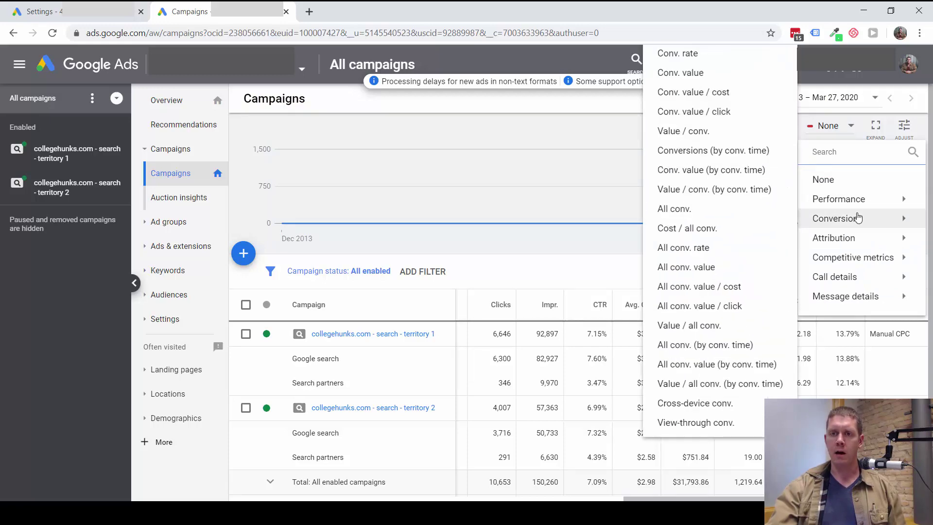
{"action": "left_click", "coordinate": [845, 153]}
{"action": "type", "text": "convers"}
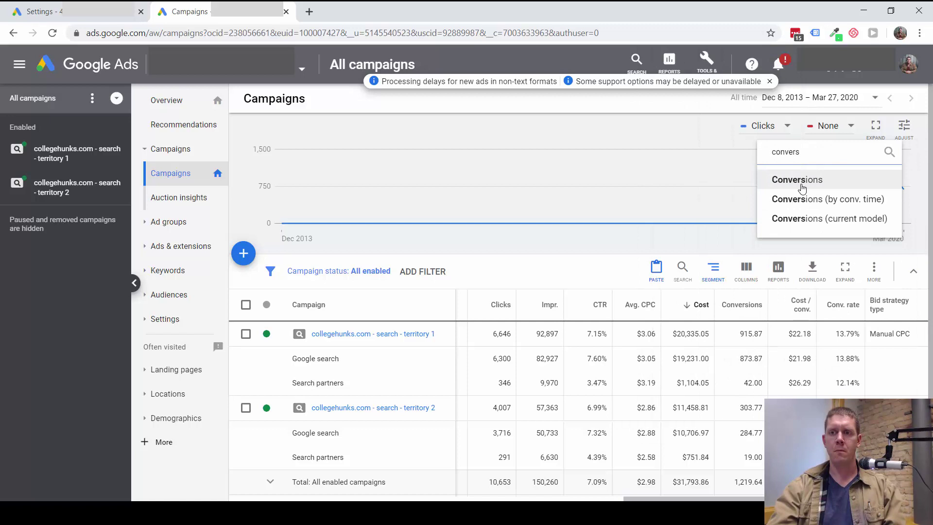
{"action": "left_click", "coordinate": [796, 180]}
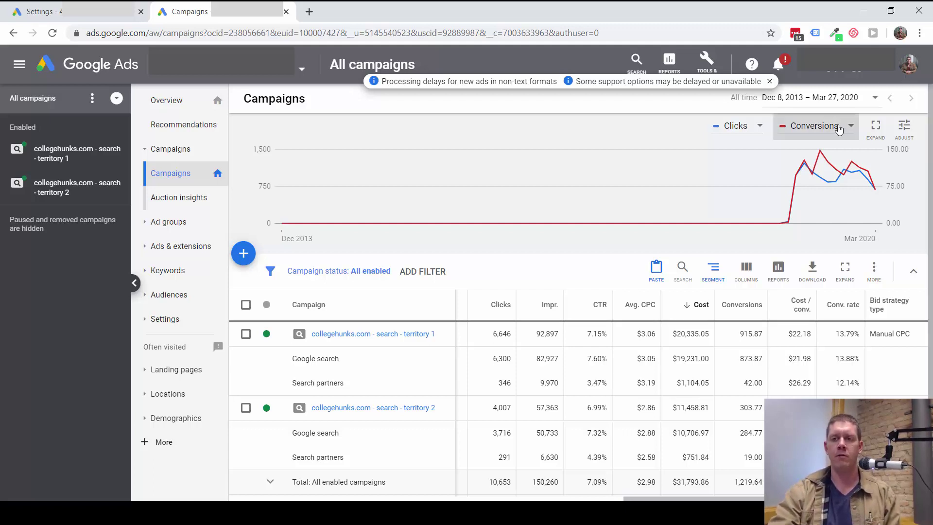
{"action": "mouse_move", "coordinate": [824, 177]}
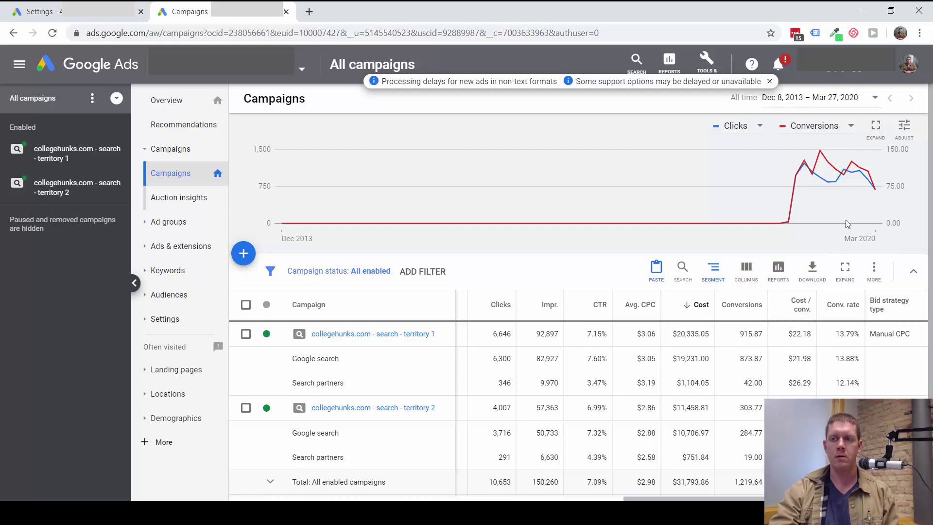
{"action": "mouse_move", "coordinate": [832, 207]}
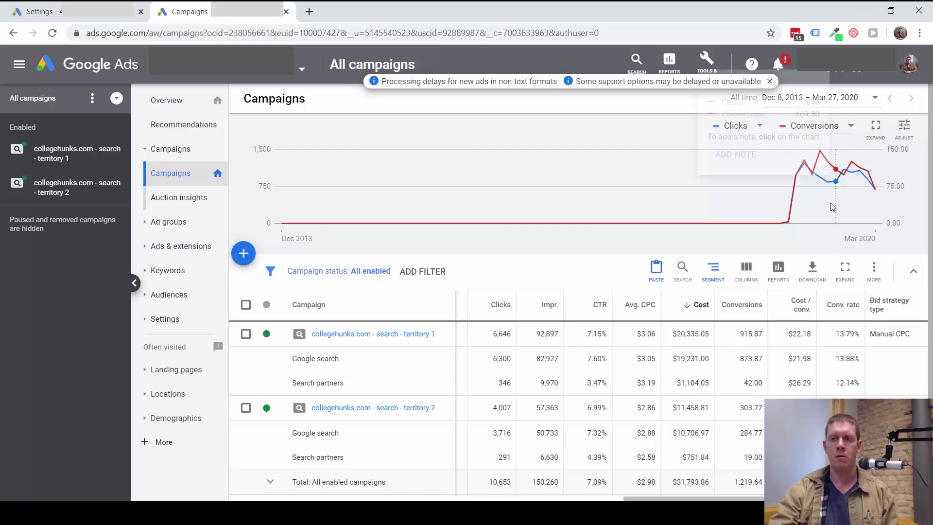
On the other account's Campaigns overview, chart Conversions as the second metric, then return to the collegehunks.com tab.
{"action": "left_click", "coordinate": [96, 19]}
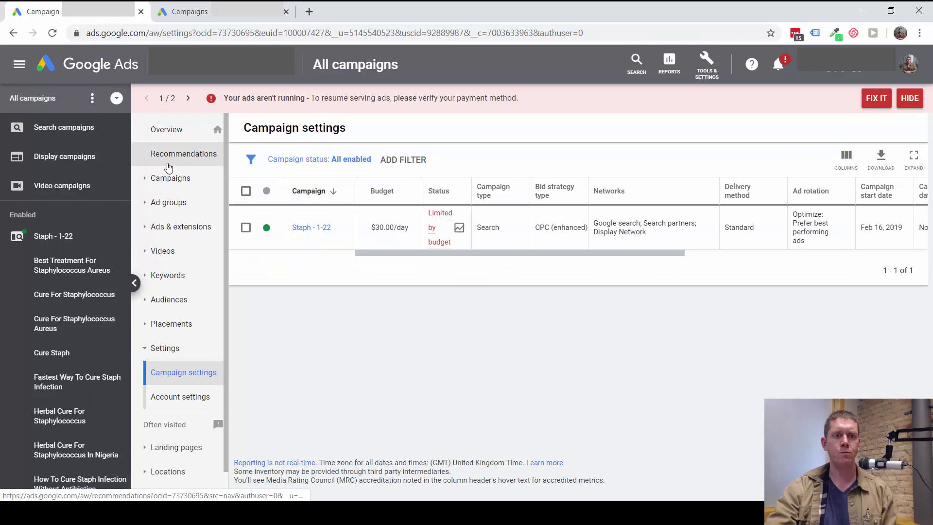
{"action": "left_click", "coordinate": [165, 177]}
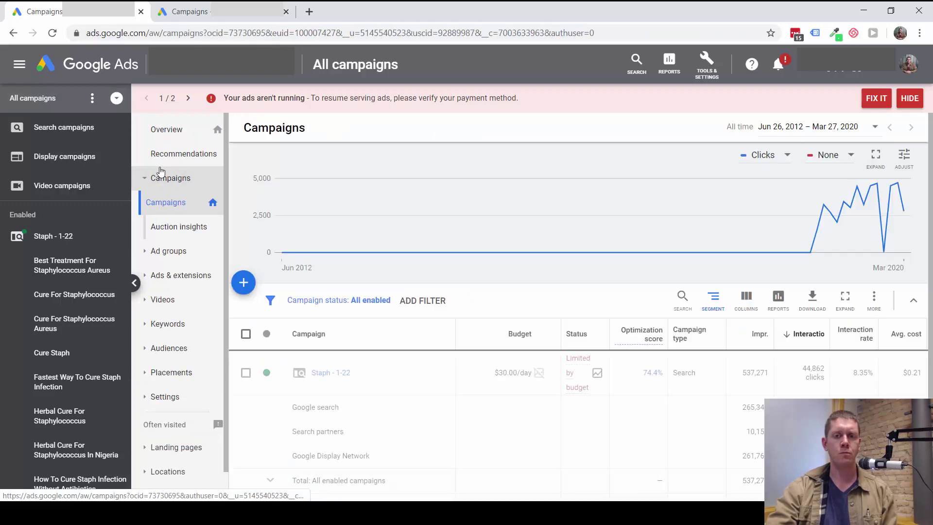
{"action": "left_click", "coordinate": [828, 155]}
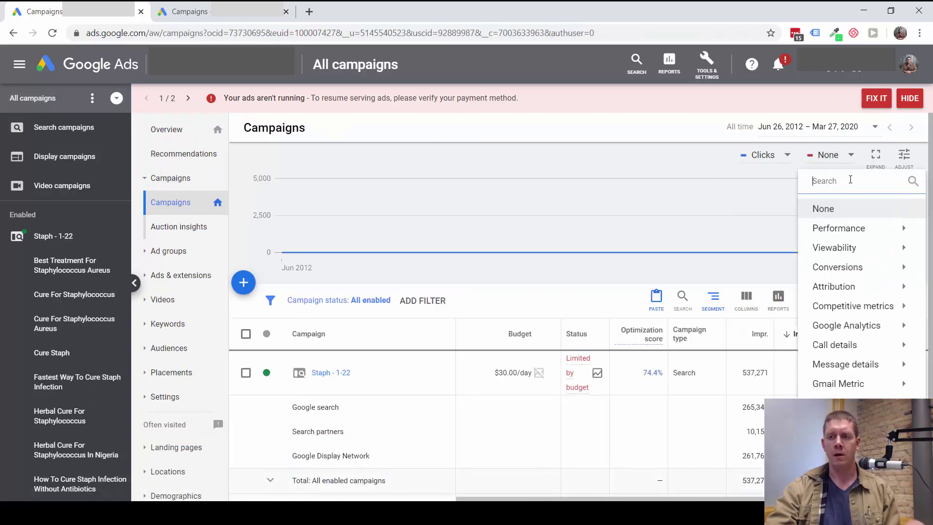
{"action": "type", "text": "conver"}
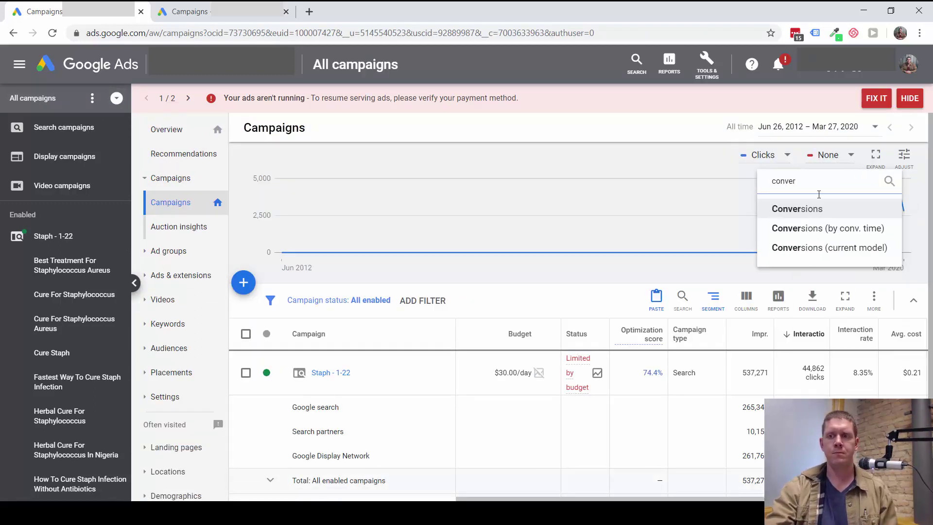
{"action": "left_click", "coordinate": [819, 210]}
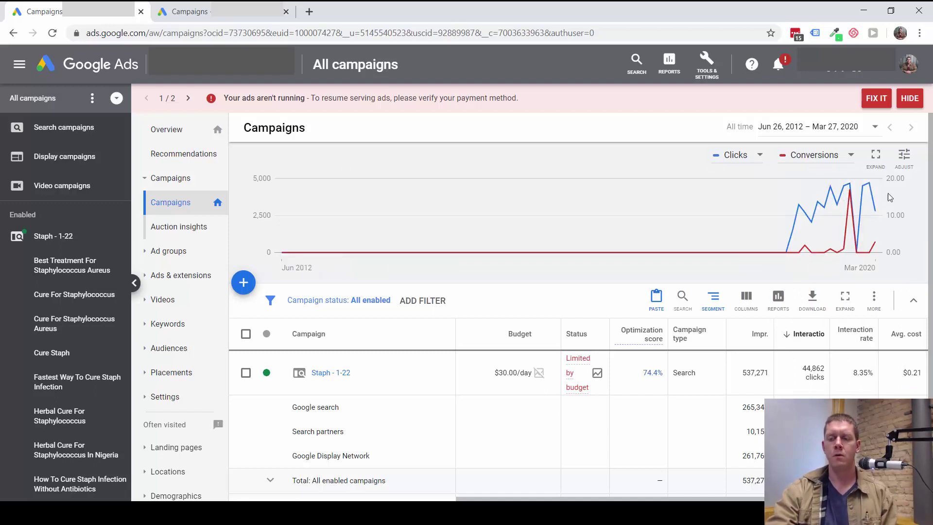
{"action": "mouse_move", "coordinate": [862, 218]}
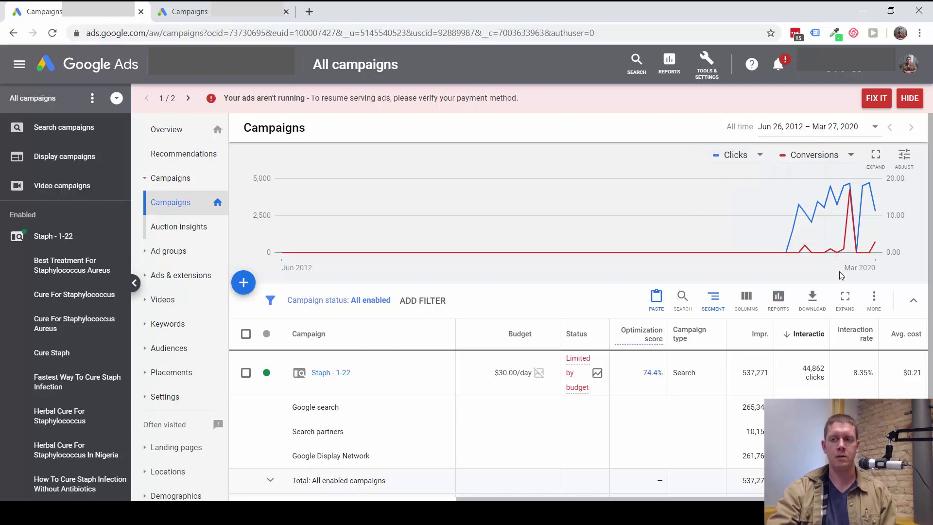
{"action": "key", "text": "ctrl+Tab"}
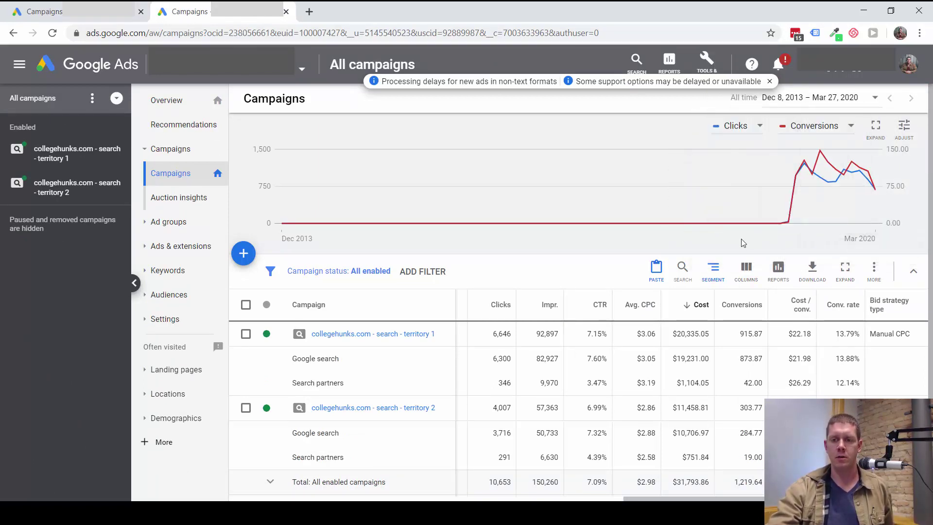
{"action": "scroll", "coordinate": [781, 248], "scroll_direction": "down", "scroll_amount": 2}
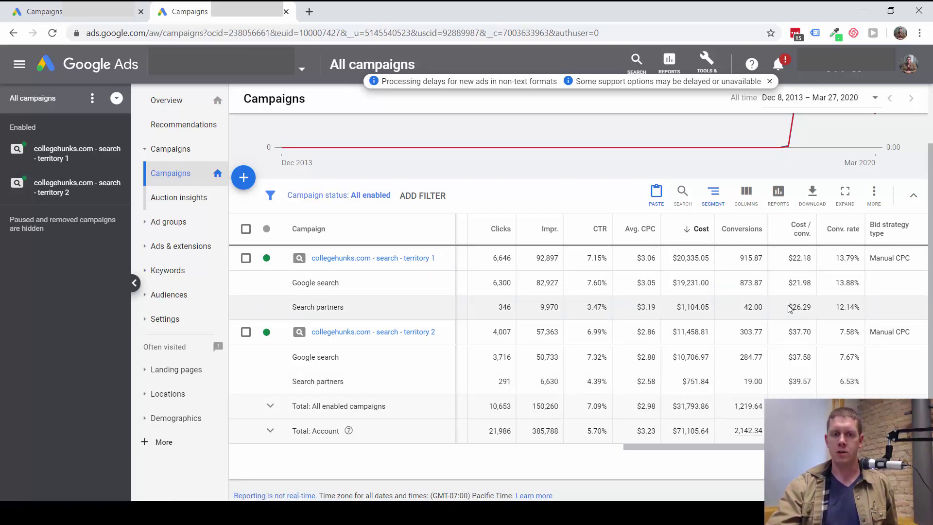
{"action": "left_click_drag", "start_coordinate": [792, 308], "coordinate": [814, 291]}
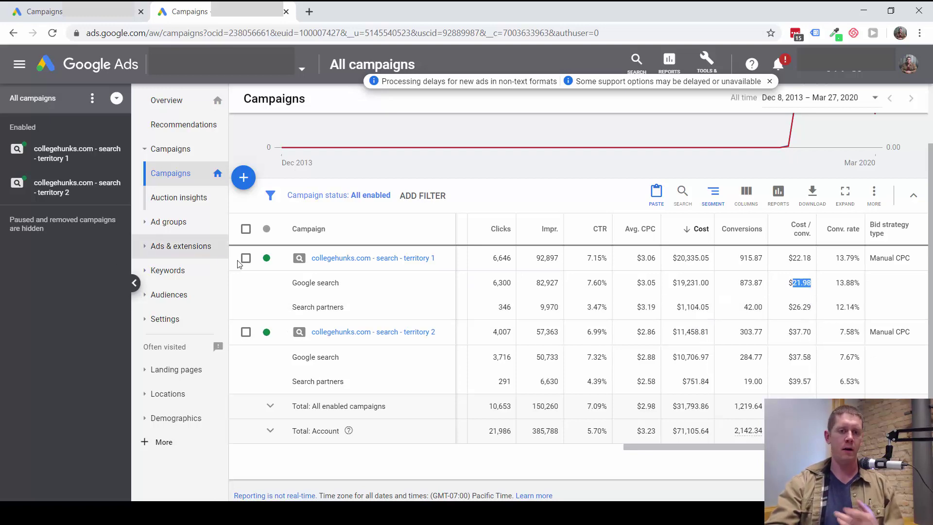
Uncheck Include Google search partners in the territory 1 campaign's Networks settings.
{"action": "left_click", "coordinate": [351, 262]}
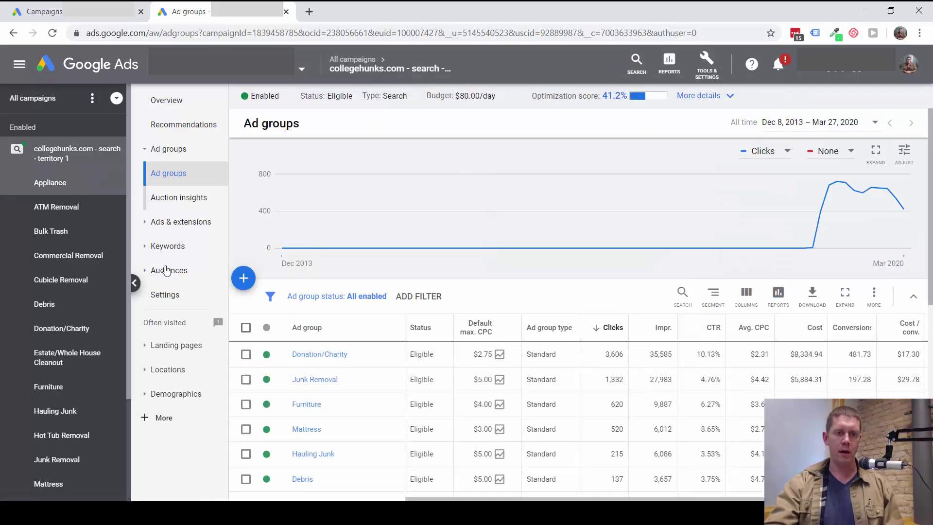
{"action": "left_click", "coordinate": [159, 293]}
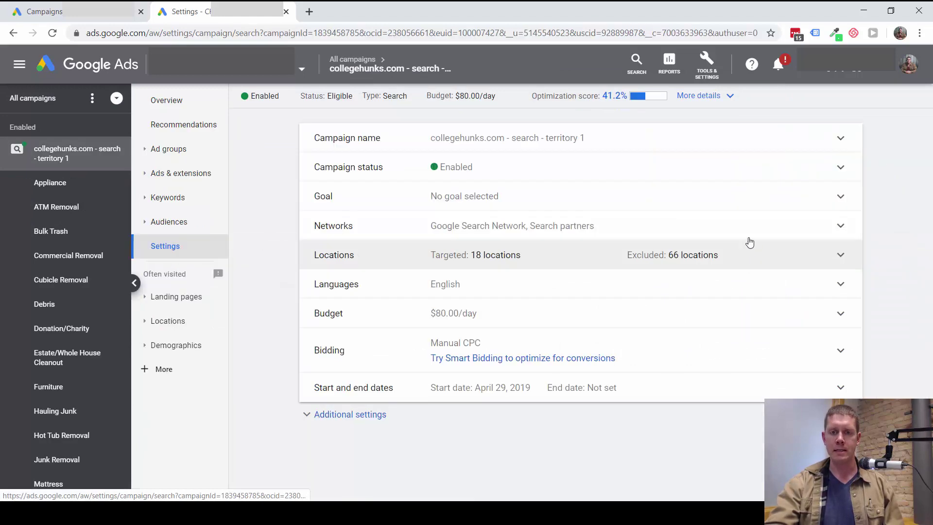
{"action": "left_click", "coordinate": [802, 233]}
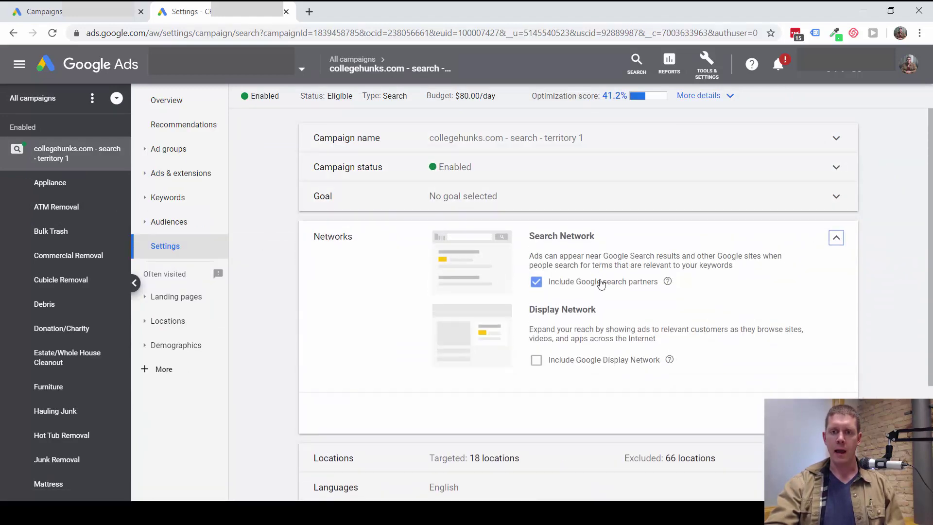
{"action": "left_click", "coordinate": [537, 283]}
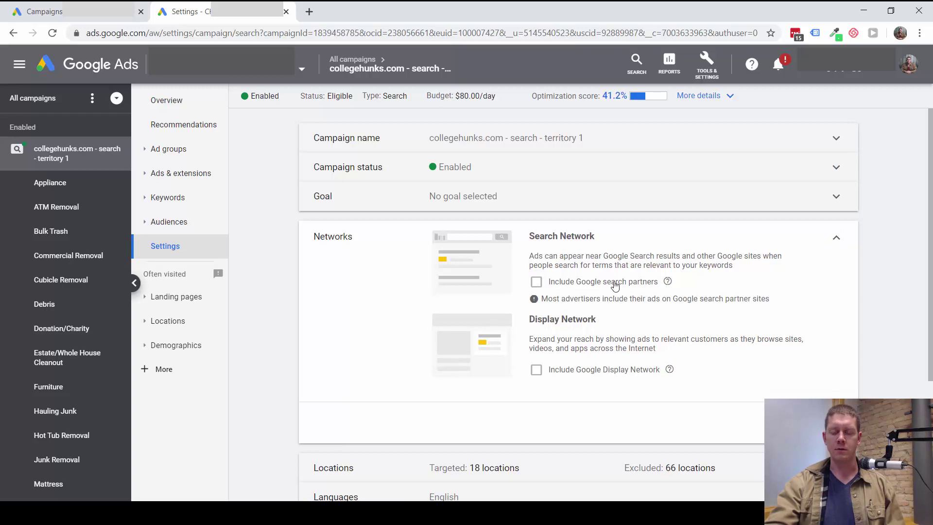